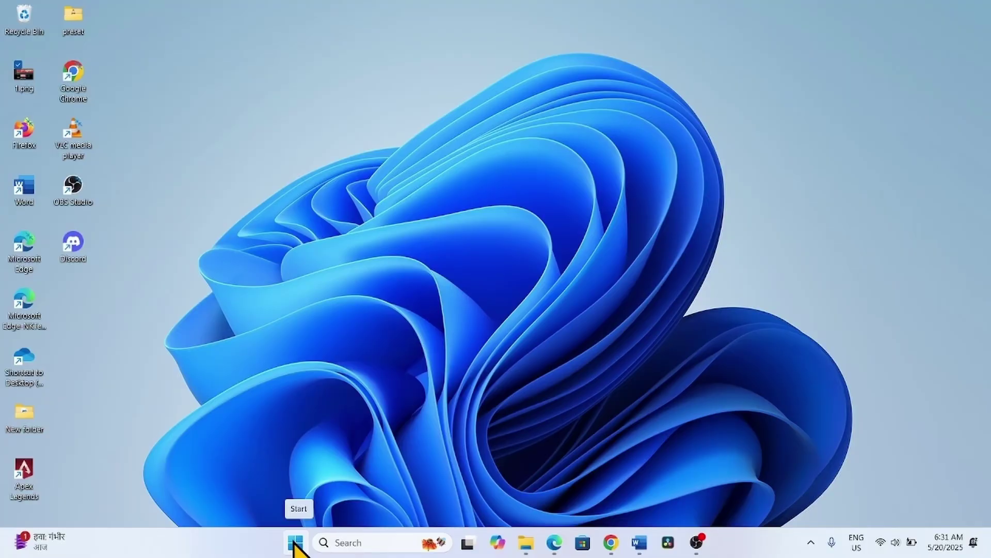
Search Installed apps for 'disco' and uninstall Discord, confirming the removal
right_click(295, 542)
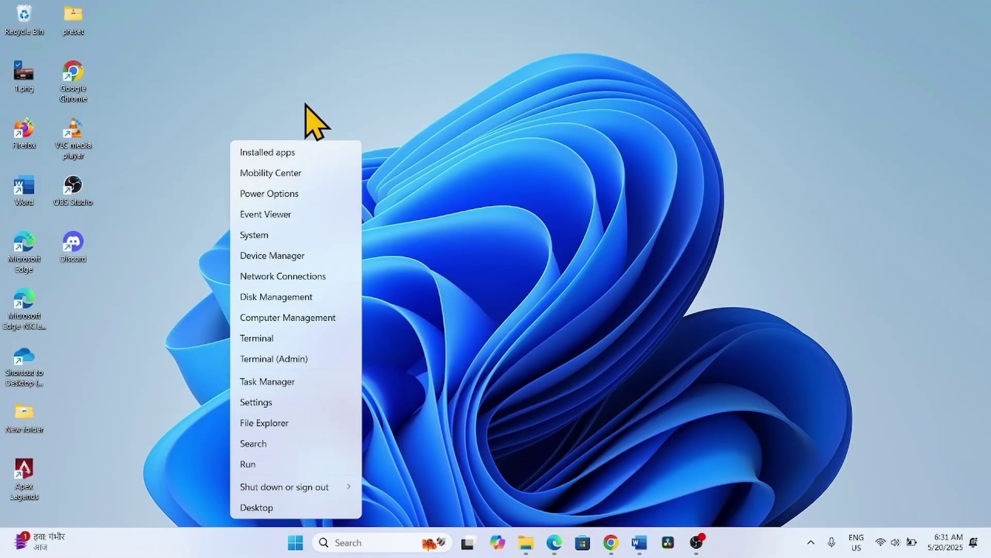
click(280, 153)
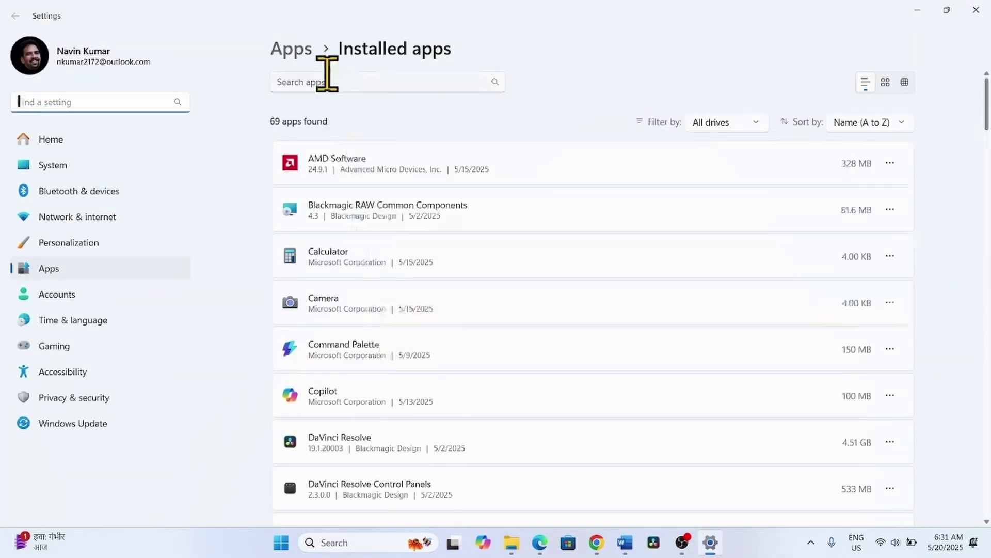
click(303, 82)
text(d)
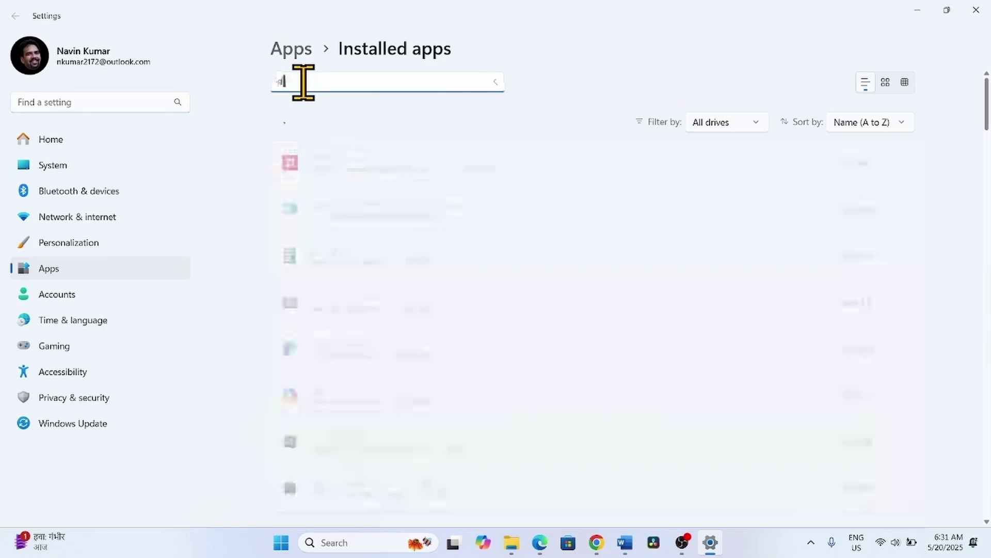
text(iscord)
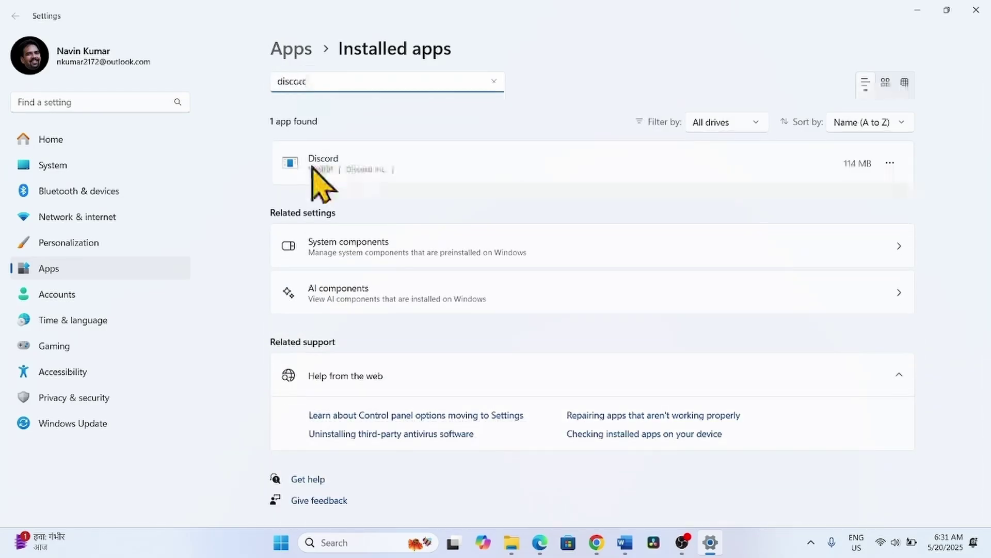
click(889, 164)
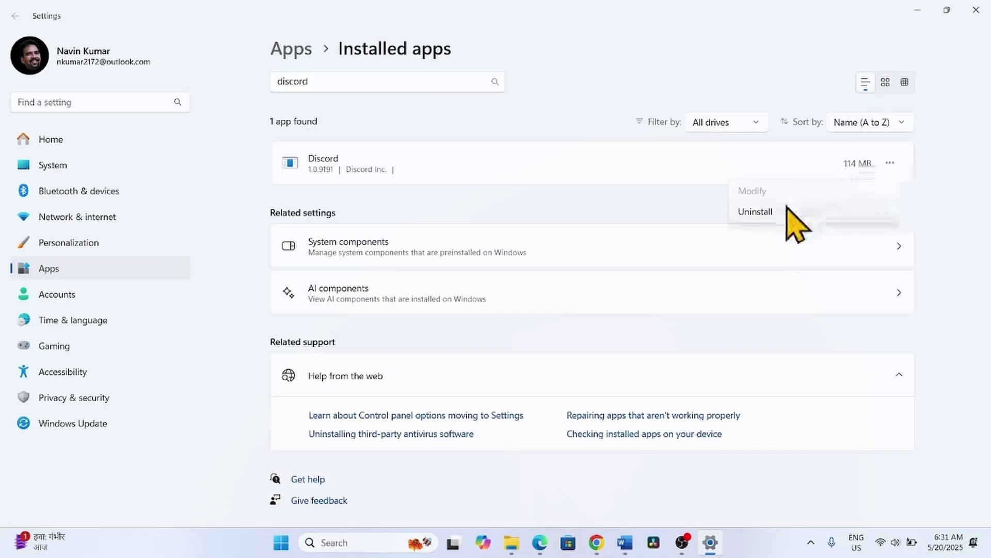
click(787, 209)
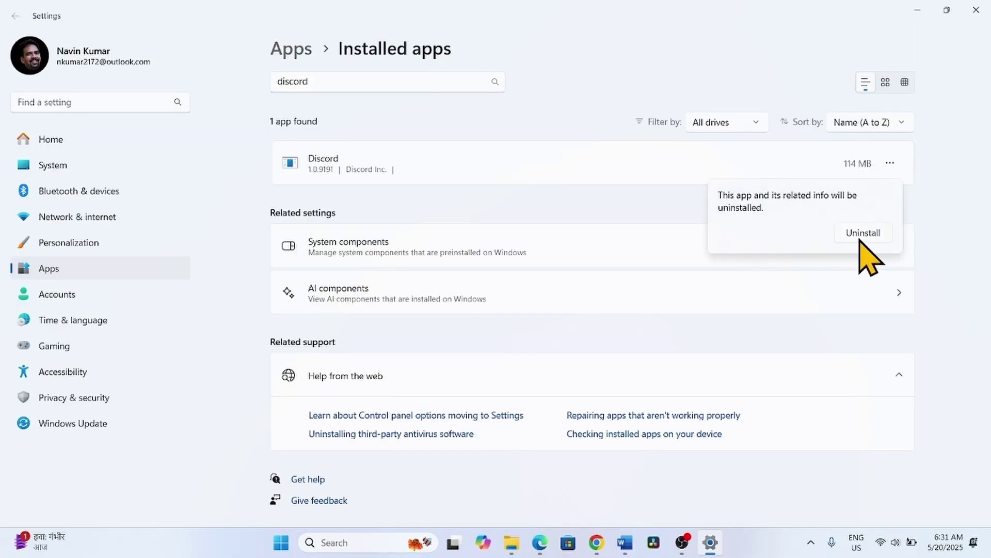
click(860, 236)
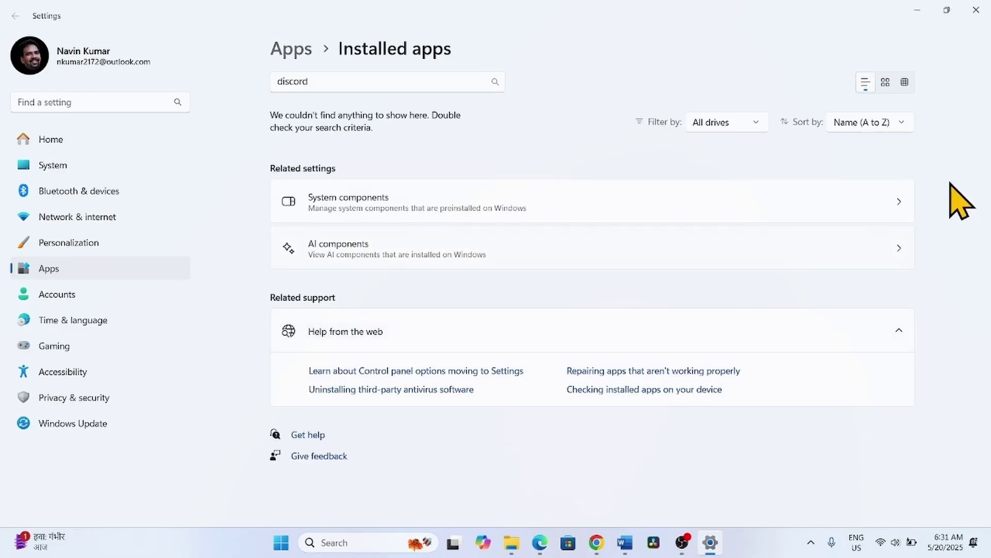
Close Settings and click empty desktop space to clear the icon selection
click(976, 10)
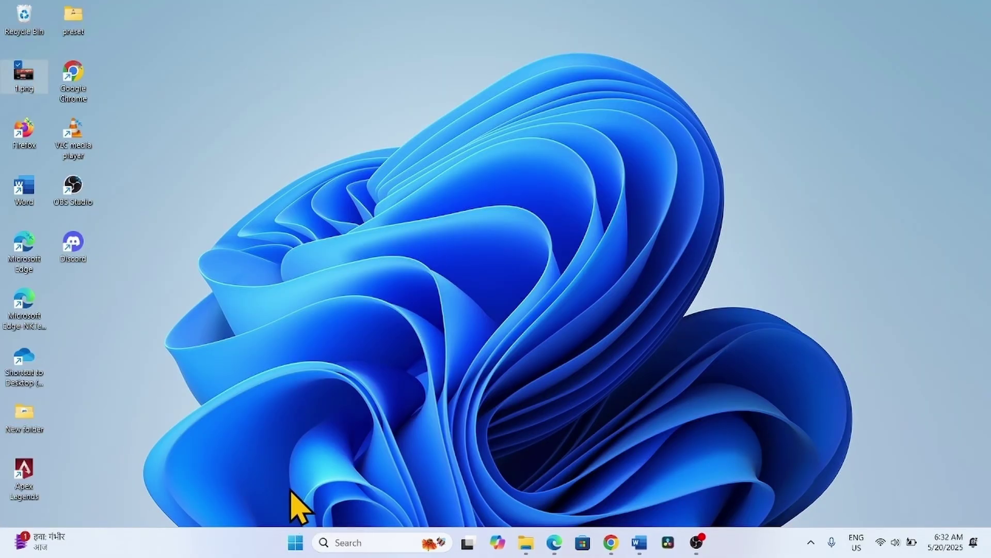
click(419, 353)
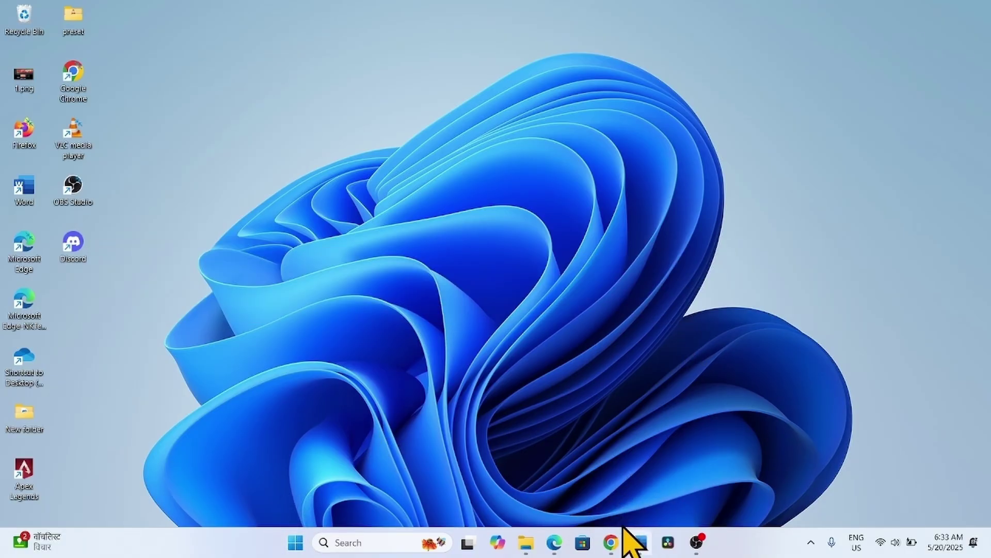
Turn off 'Use graphics acceleration when available' in Chrome's System settings
click(611, 542)
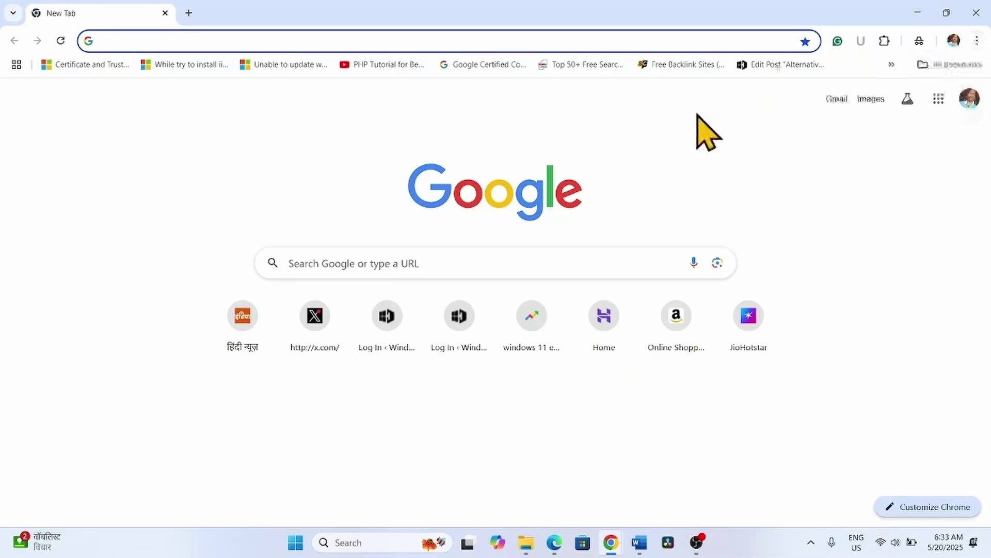
click(977, 41)
mouse_move(837, 435)
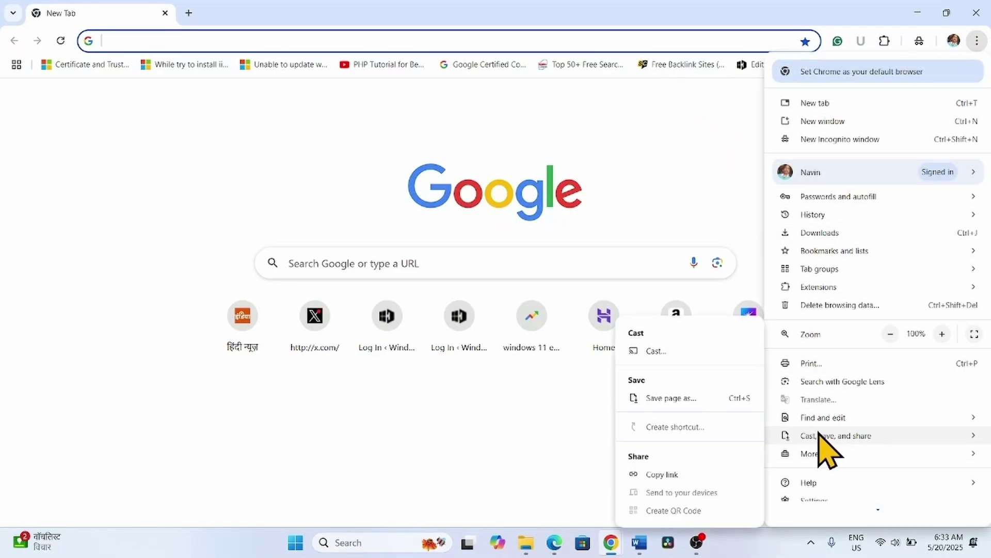
click(815, 493)
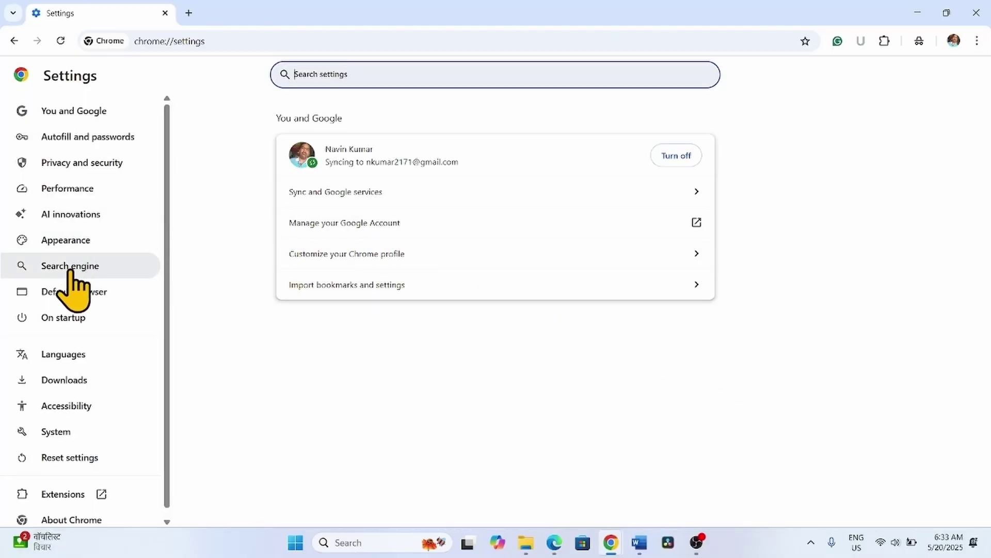
click(52, 434)
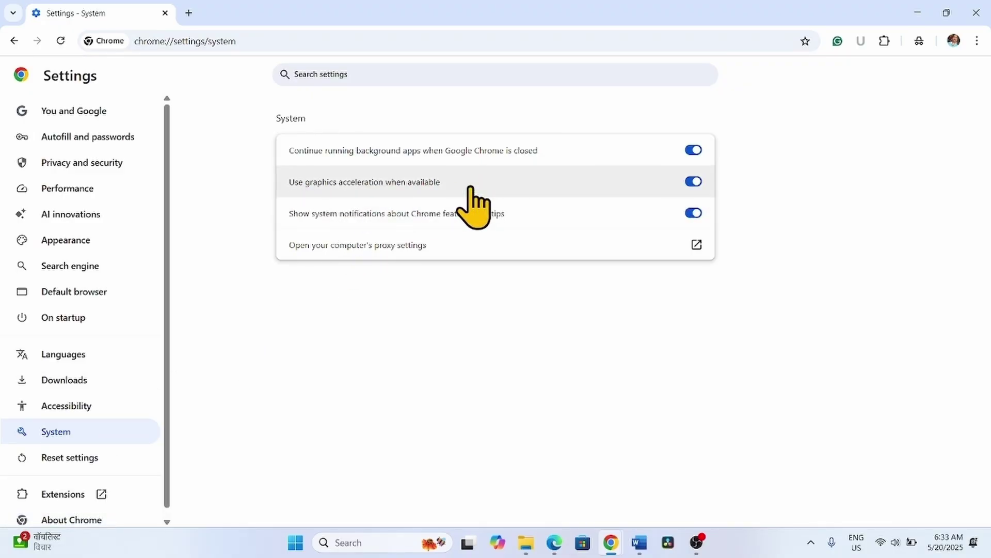
click(694, 182)
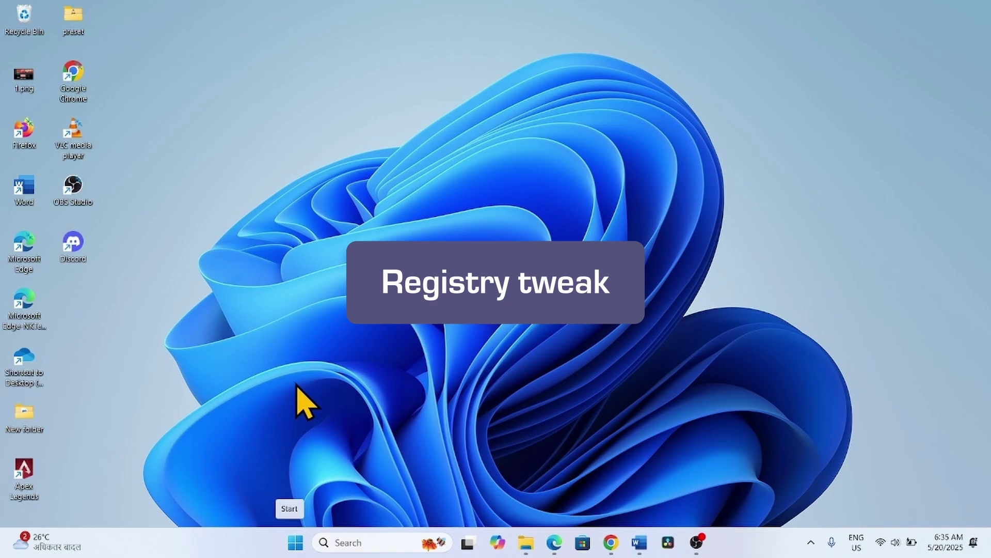
Launch Registry Editor from a 'regedi' Windows search, approving the UAC prompt
click(371, 542)
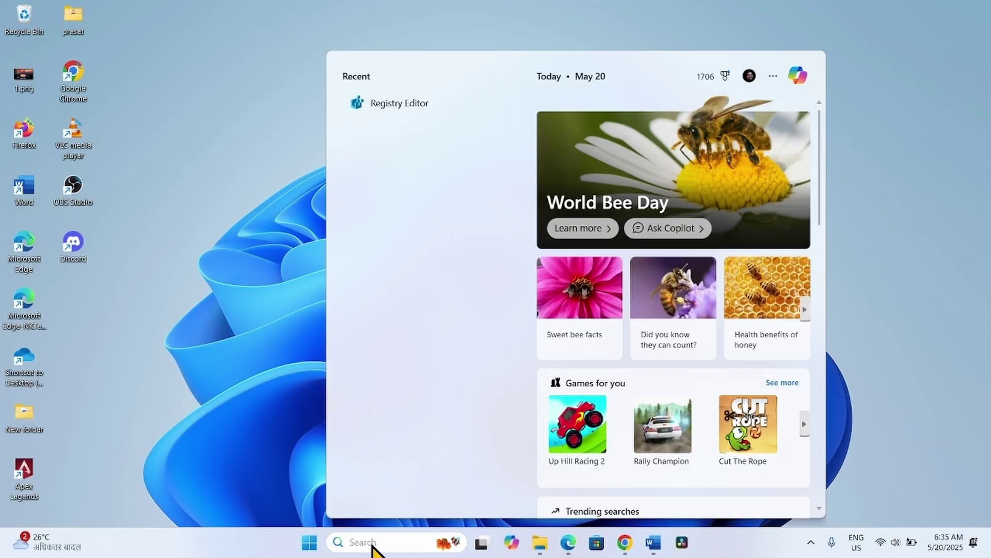
text(rege)
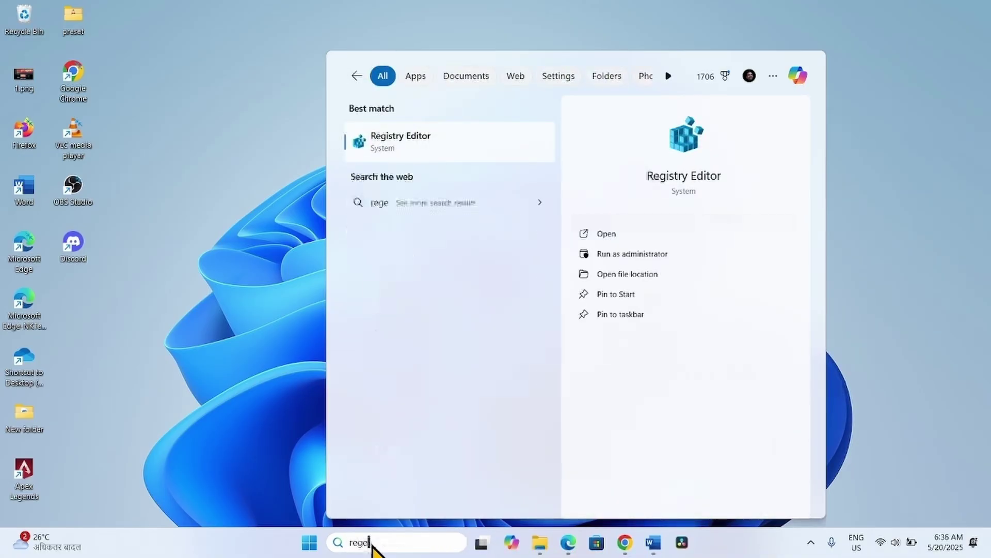
text(dit)
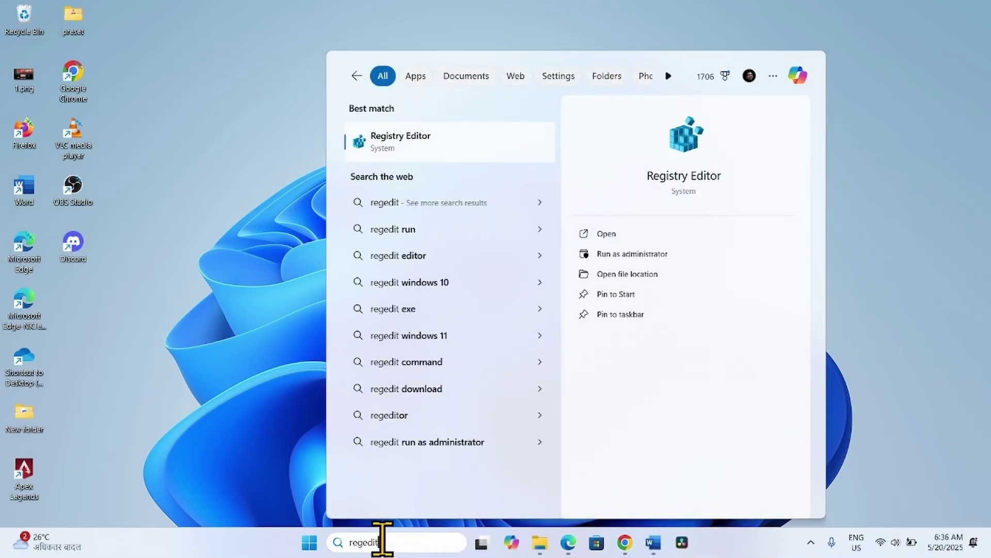
click(405, 148)
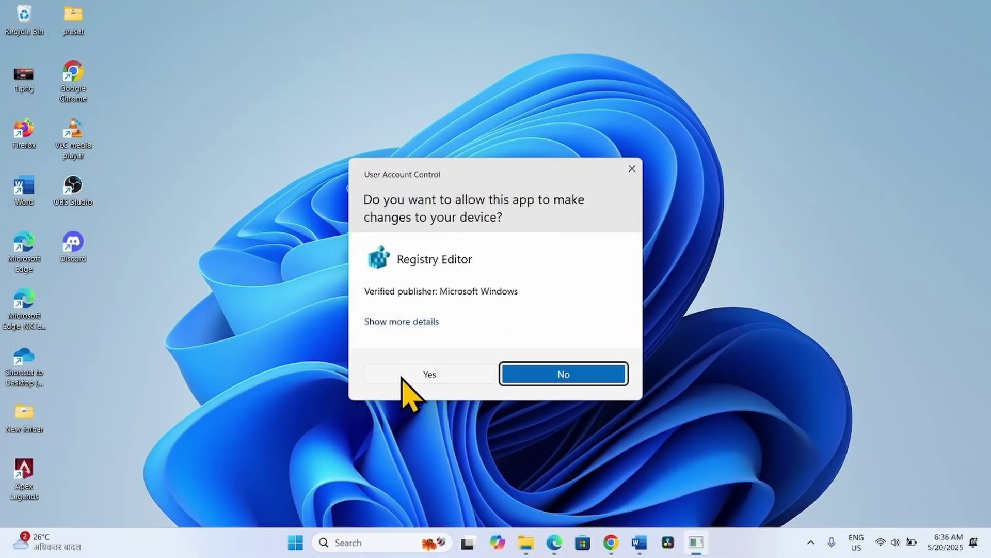
click(402, 377)
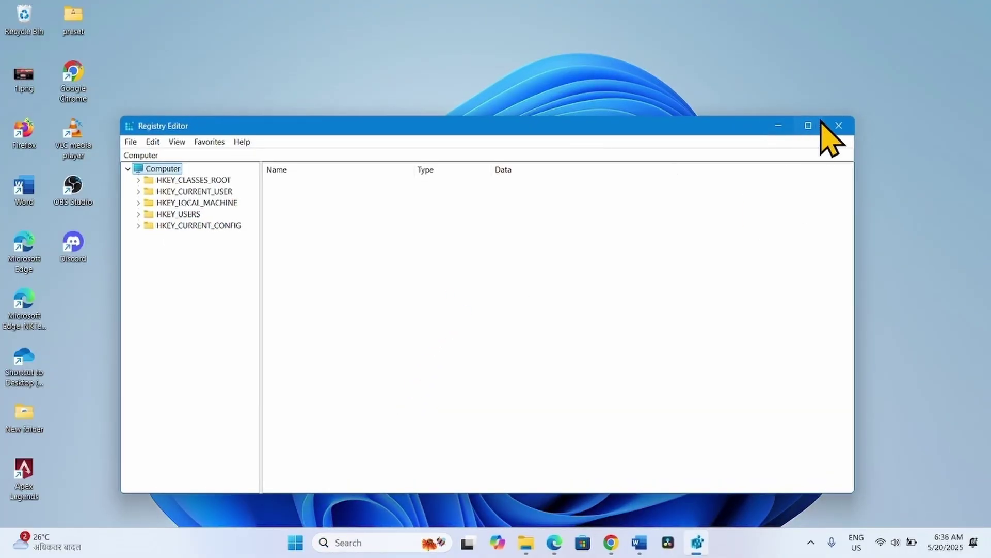
Maximize Registry Editor and expand HKEY_LOCAL_MACHINE > SOFTWARE > Microsoft
click(810, 126)
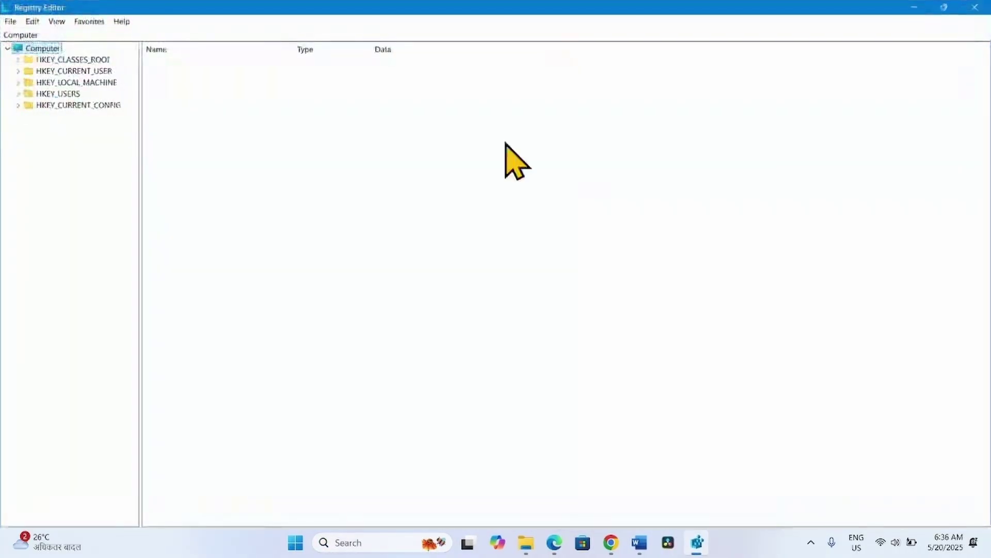
click(18, 83)
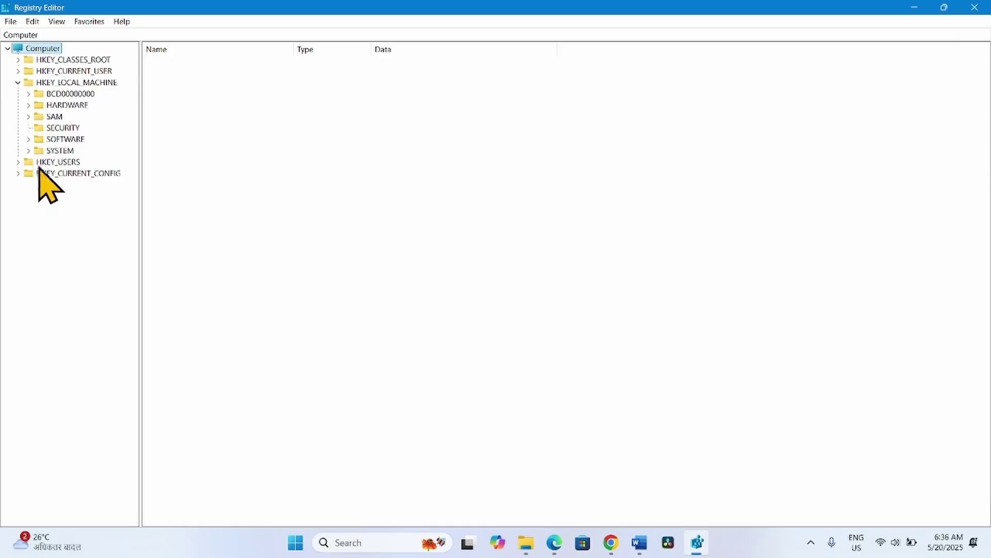
click(28, 139)
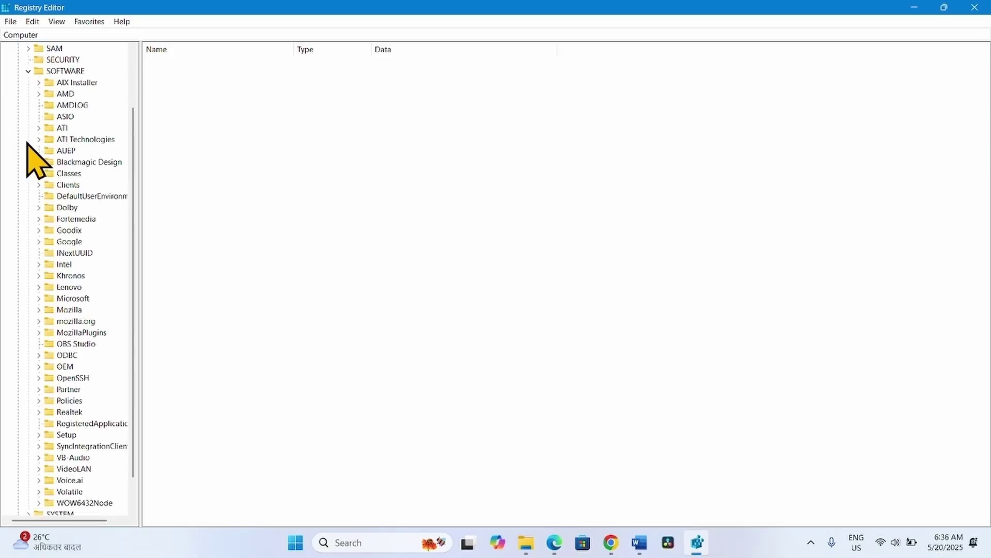
click(39, 299)
Widen the key tree pane and expand the Windows key under Microsoft
scroll(119, 287, down, 4)
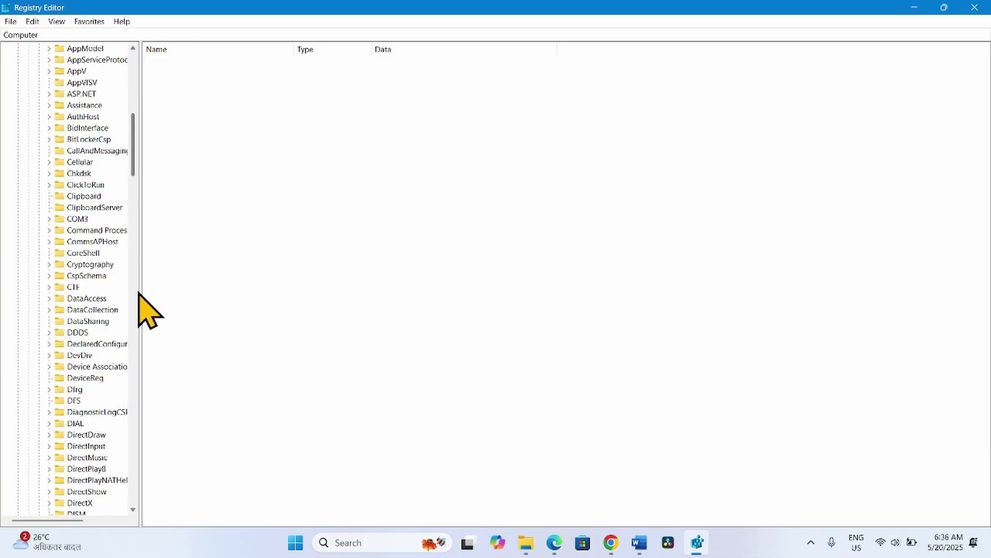
drag(140, 291, 175, 286)
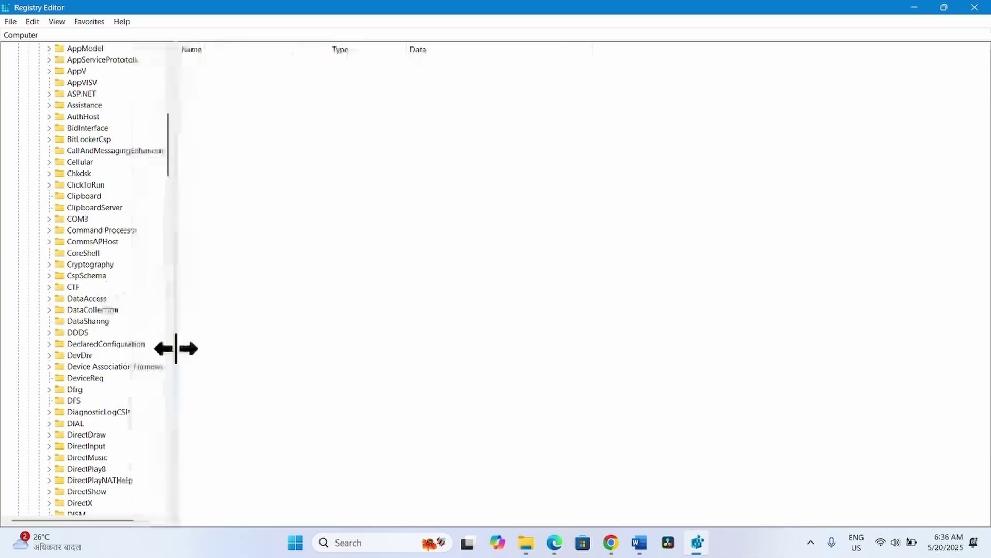
drag(175, 348, 212, 341)
scroll(116, 354, down, 10)
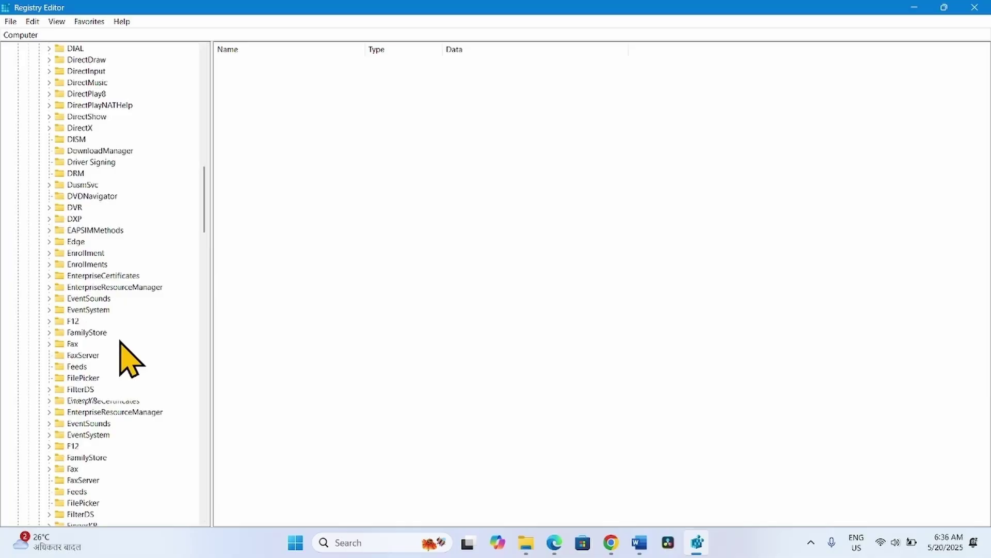
scroll(122, 354, down, 8)
scroll(122, 354, down, 20)
scroll(122, 355, down, 4)
scroll(122, 354, down, 7)
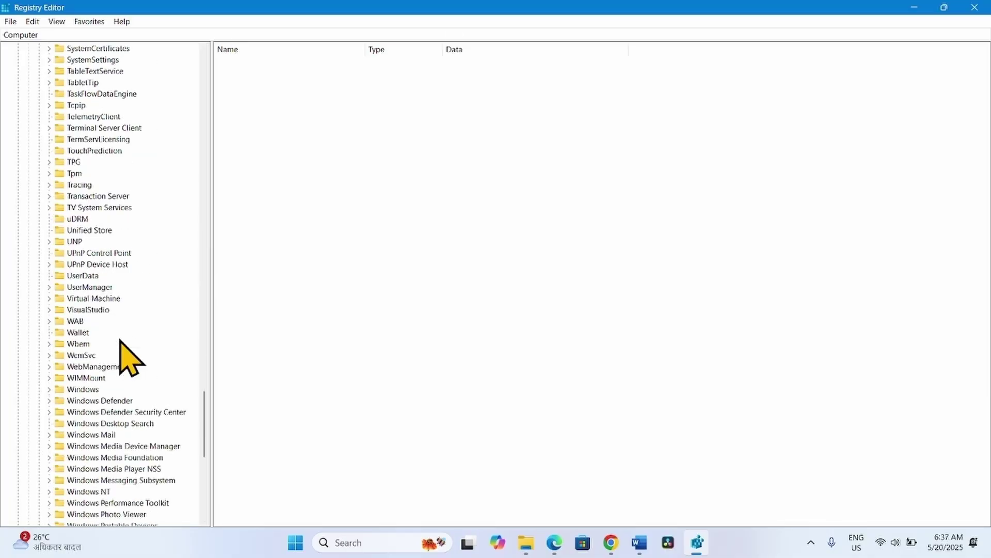
scroll(121, 354, down, 2)
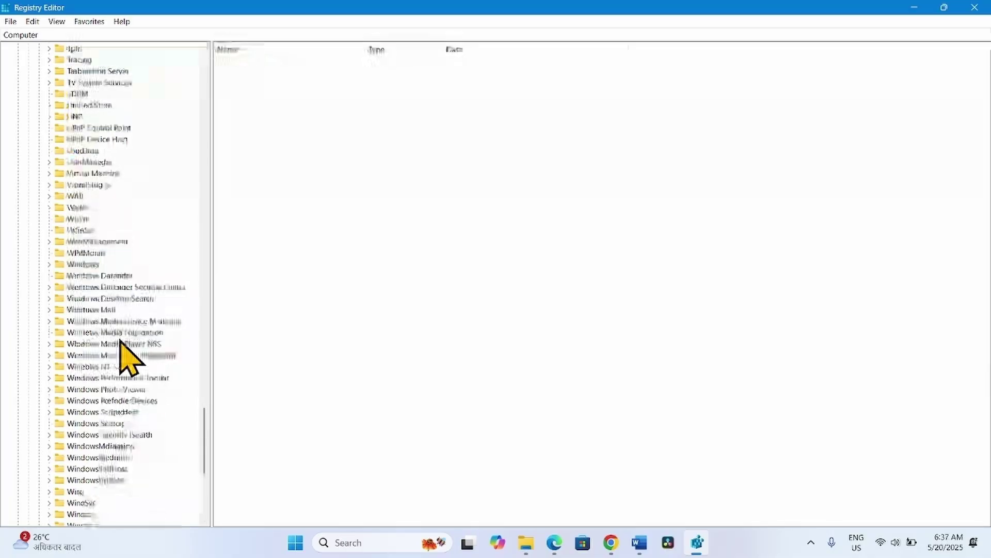
click(49, 263)
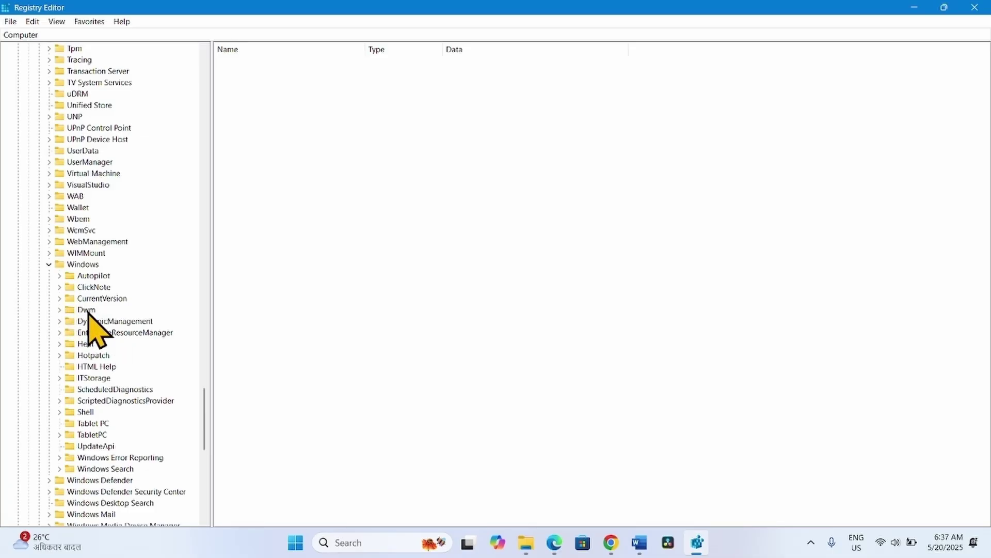
Add a new DWORD (32-bit) value named OverlayTestMode to the Dwm key
click(86, 311)
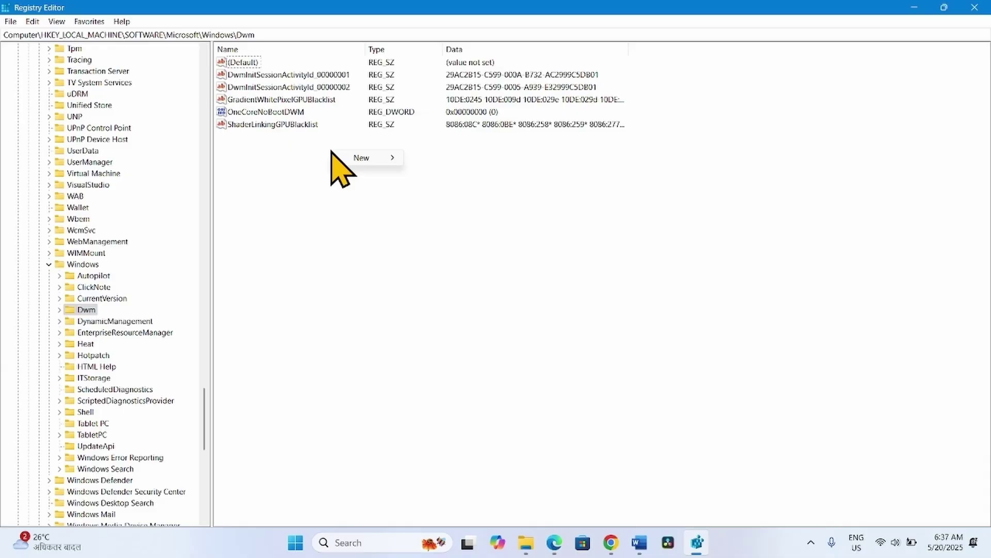
mouse_move(362, 157)
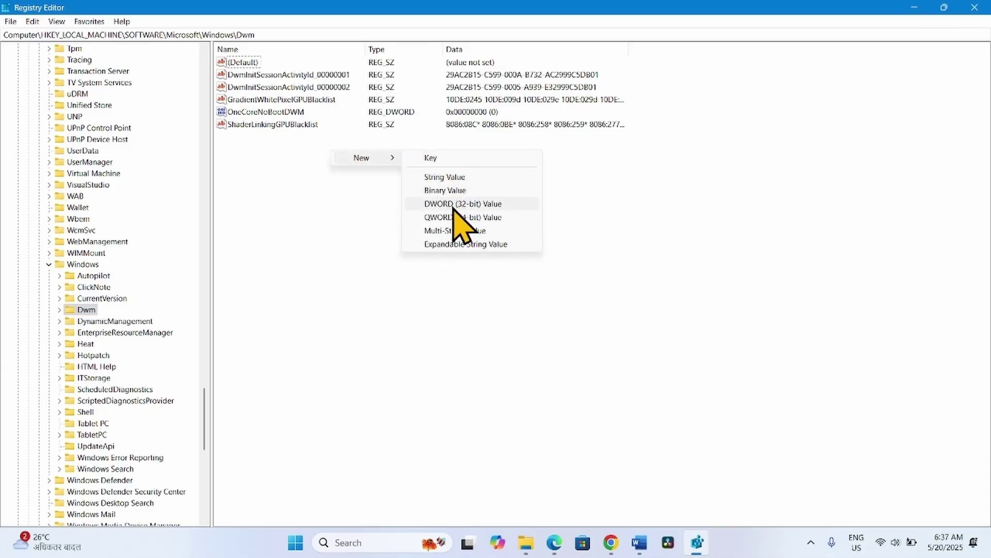
click(455, 206)
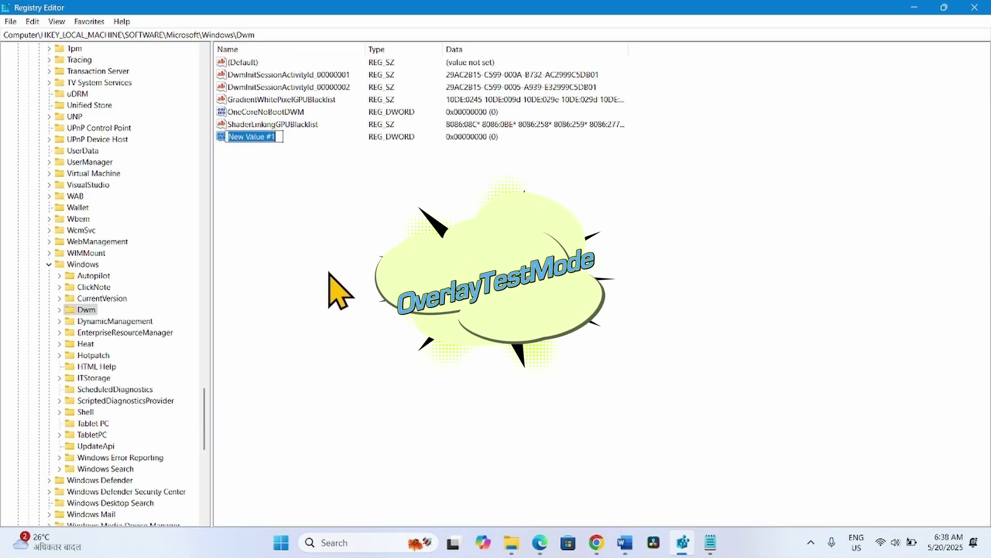
text(OverlayTe)
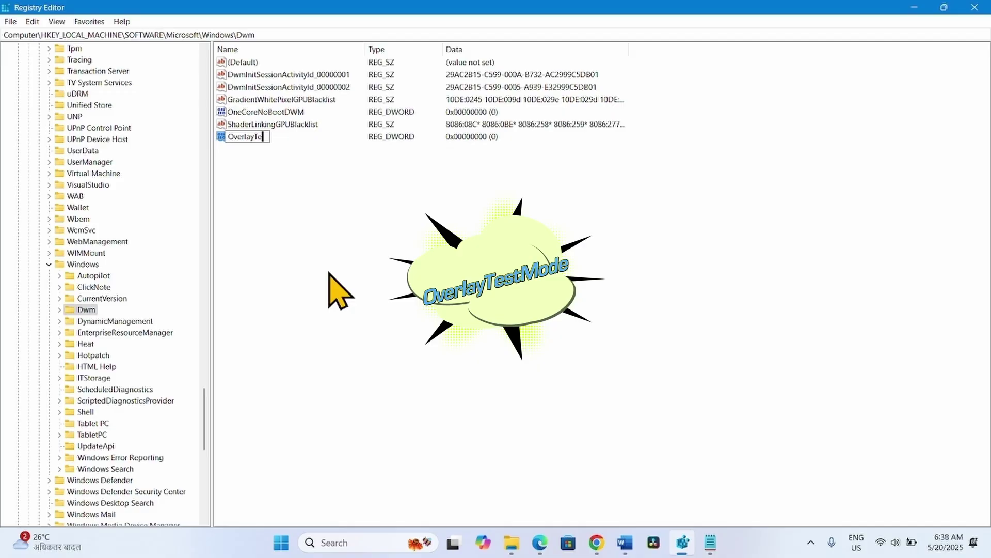
text(stMode)
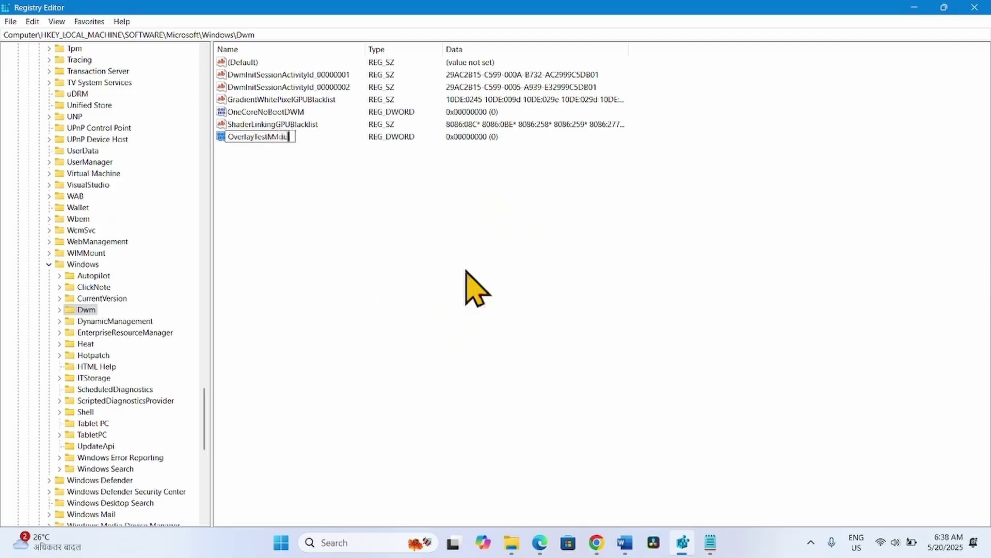
key(Return)
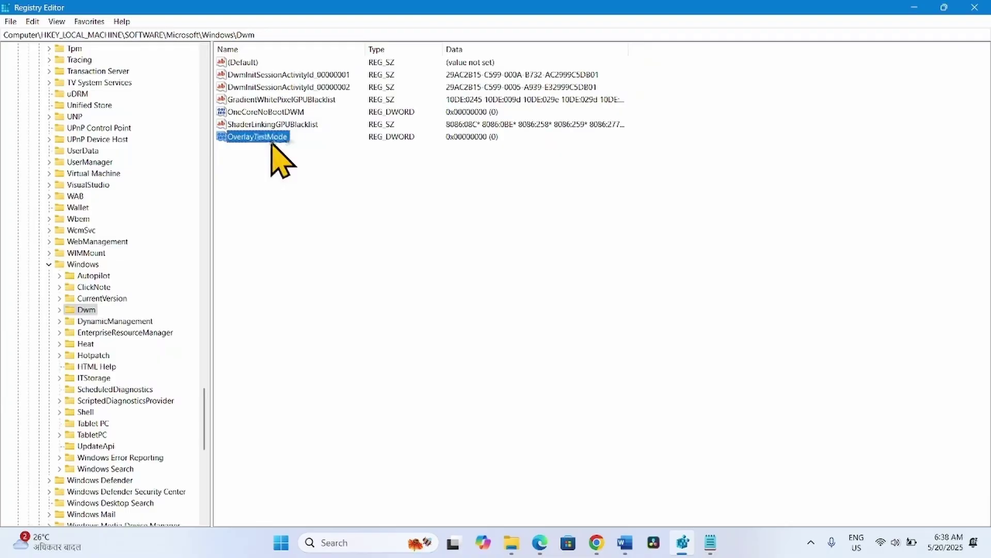
Change OverlayTestMode's value data from 0 to 5 and save it
right_click(272, 144)
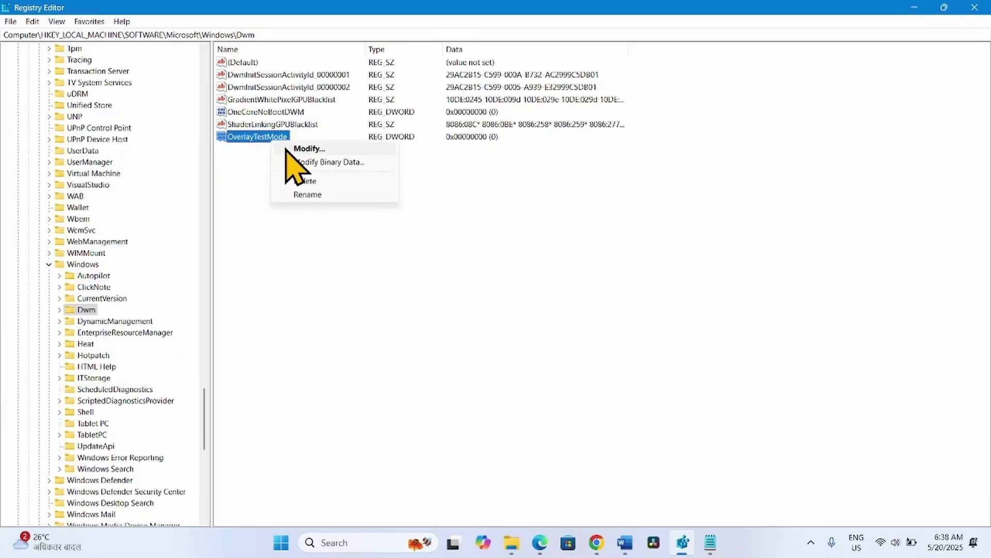
click(288, 150)
drag(165, 66, 640, 177)
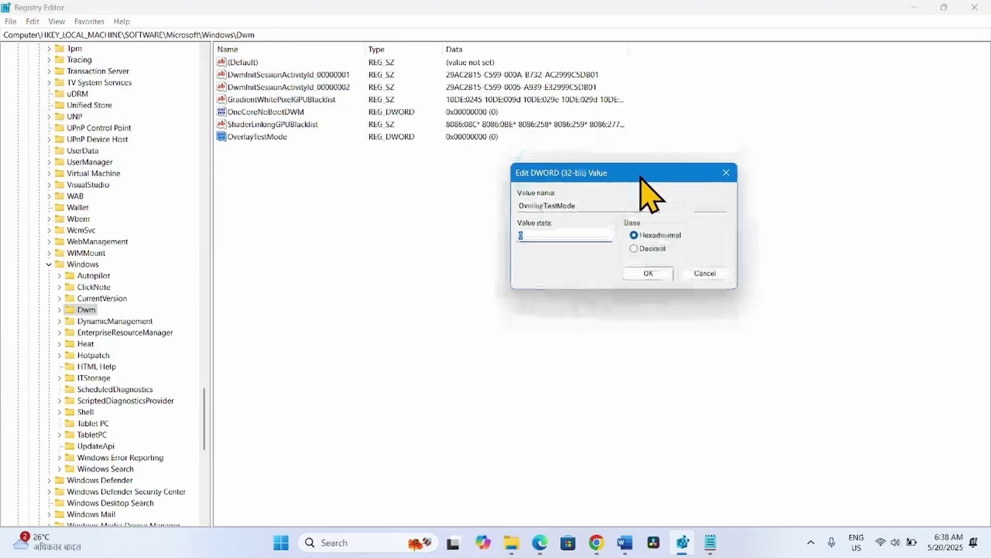
double_click(536, 236)
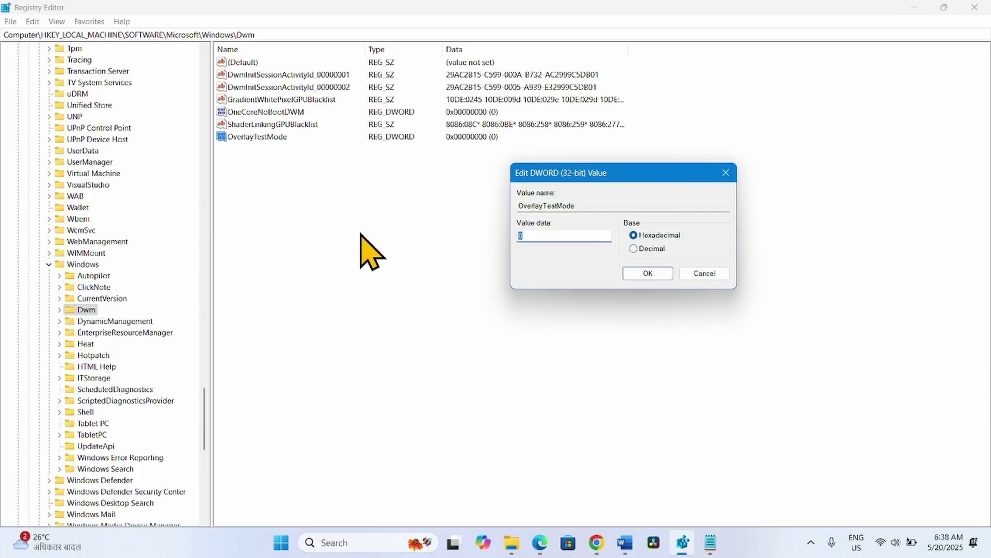
text(1)
click(664, 274)
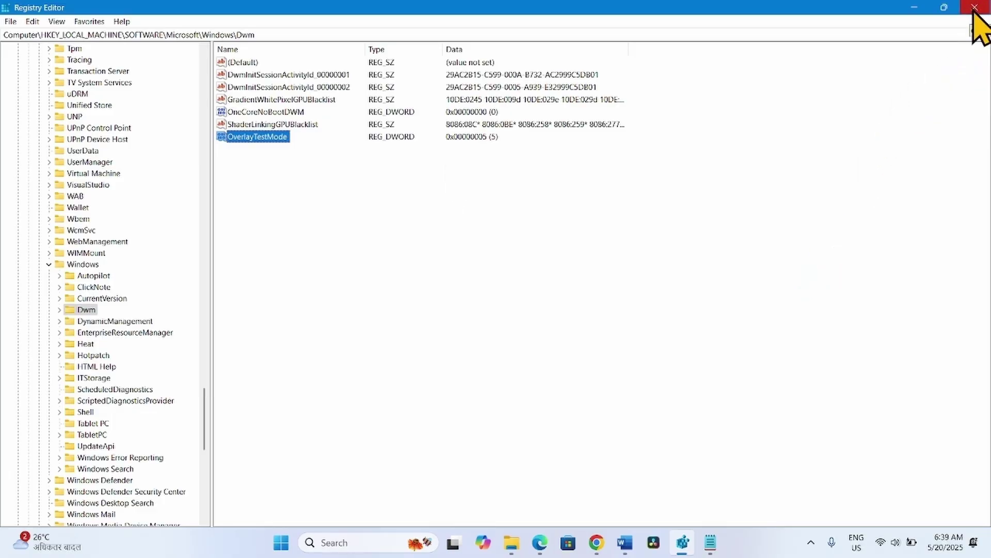
Close Registry Editor, view Start's power options, and dismiss them without restarting
click(974, 8)
click(295, 542)
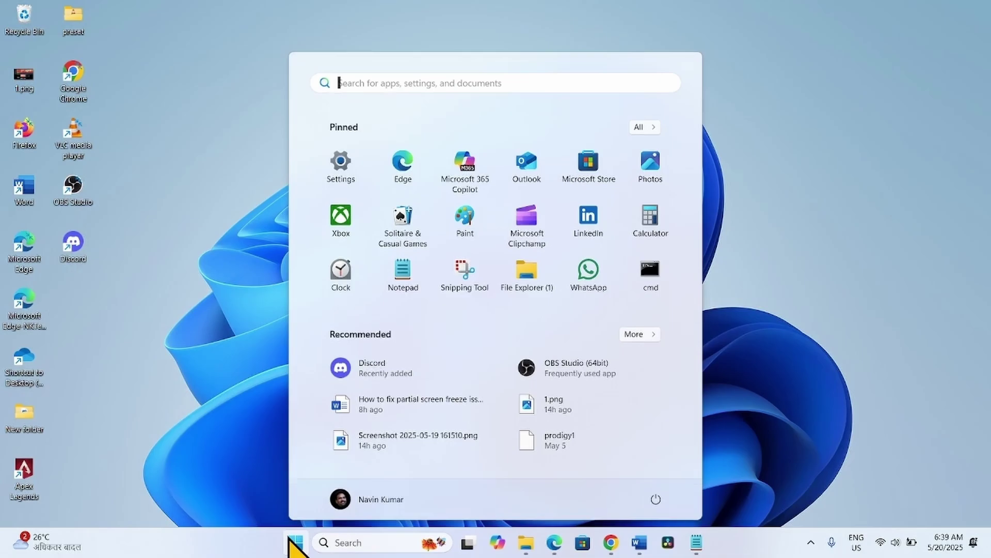
click(655, 497)
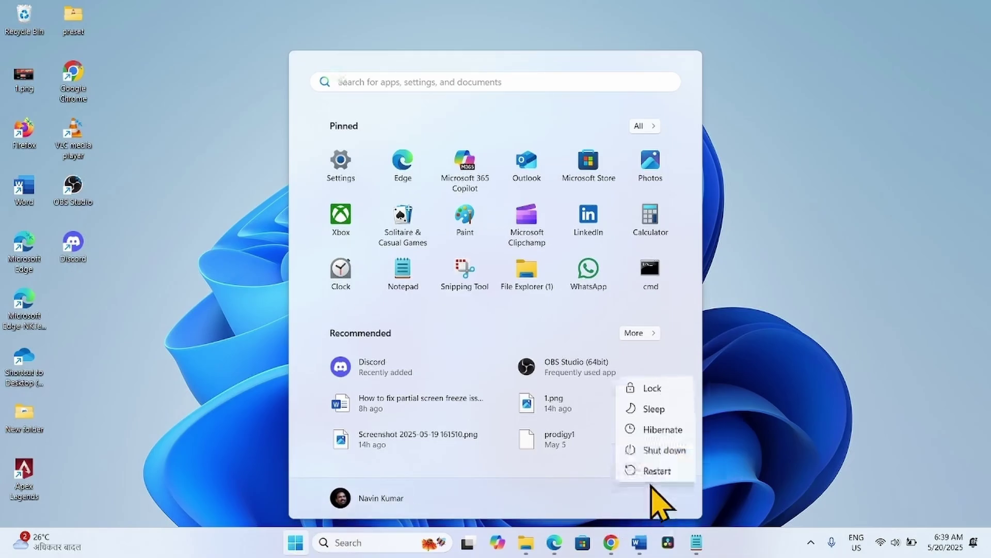
click(868, 365)
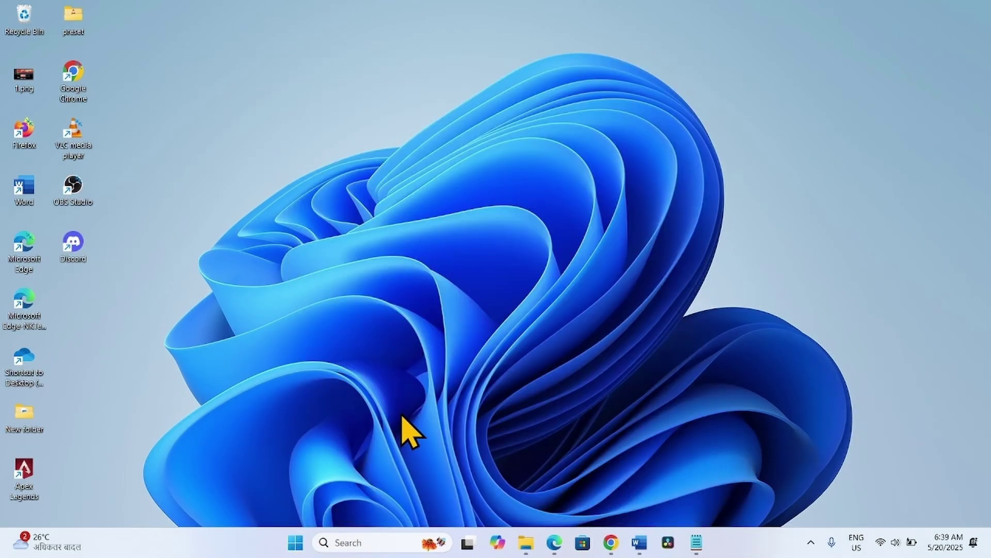
Relaunch Registry Editor from recent searches and approve the UAC prompt
click(354, 540)
click(394, 106)
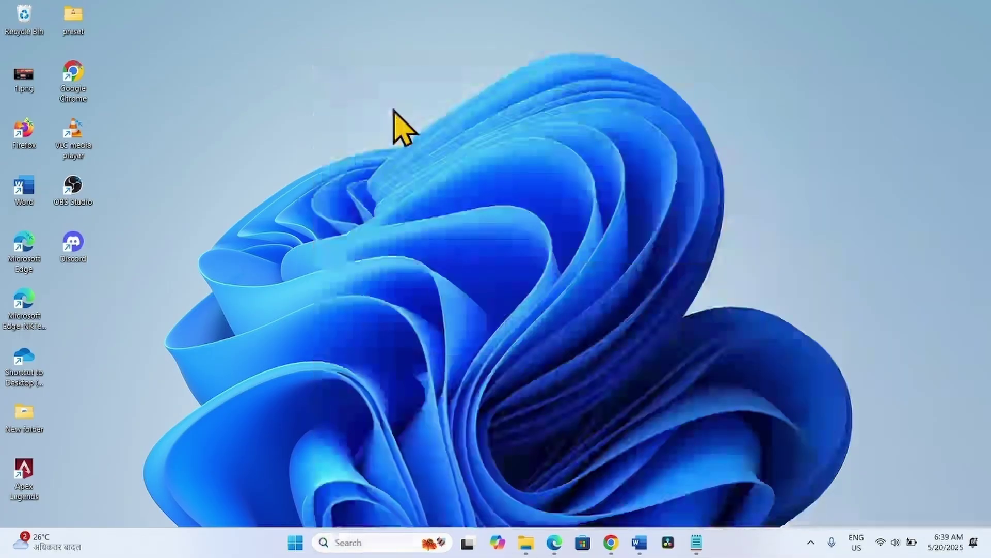
click(426, 366)
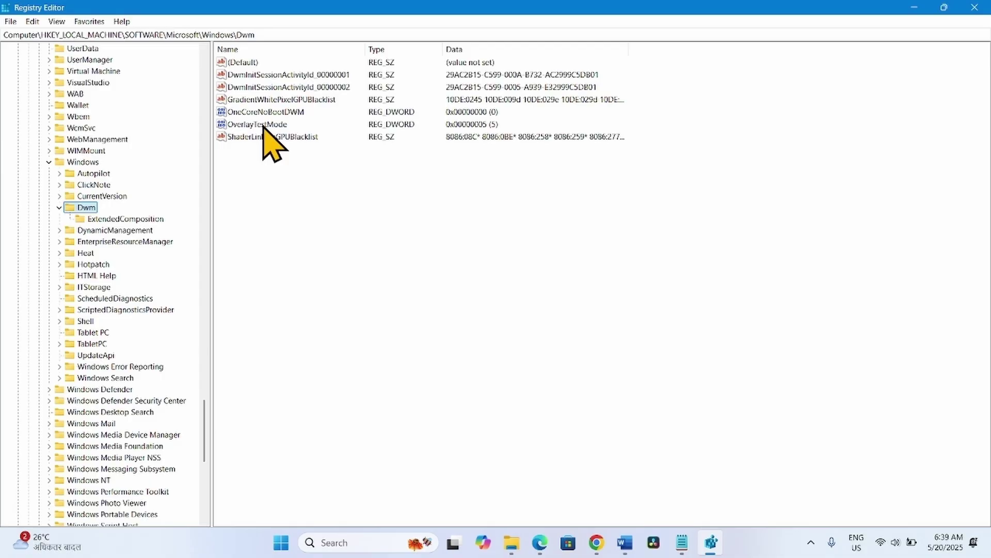
Delete the OverlayTestMode value from Dwm, confirm it, and close Registry Editor
right_click(264, 126)
click(284, 163)
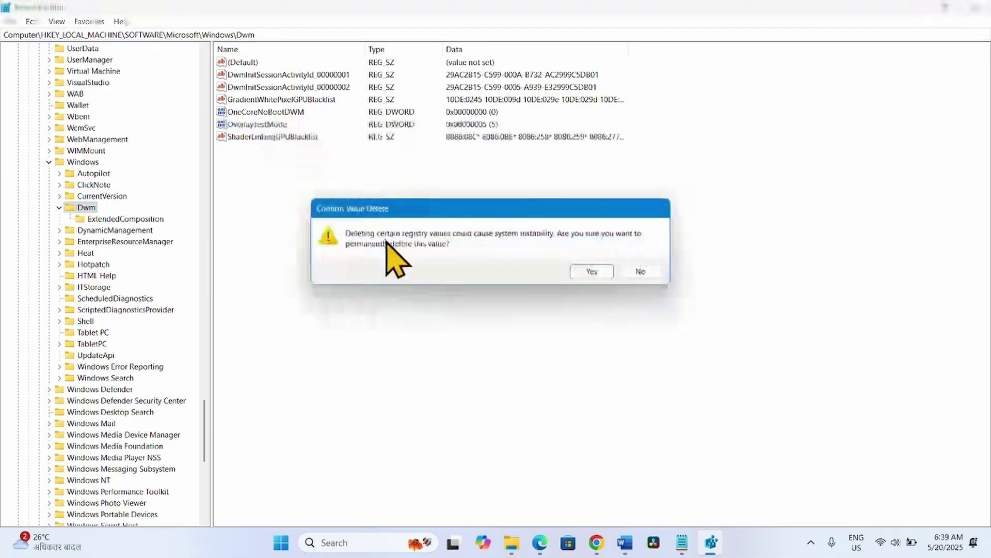
click(589, 272)
click(986, 5)
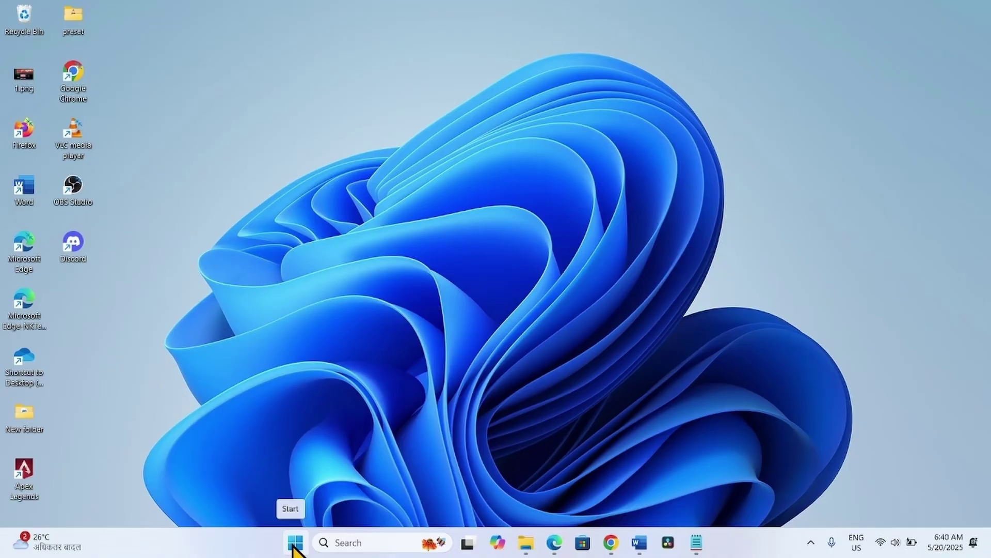
Go through Settings > Windows Update > Update history to the Uninstall updates list showing KB5056579
click(293, 545)
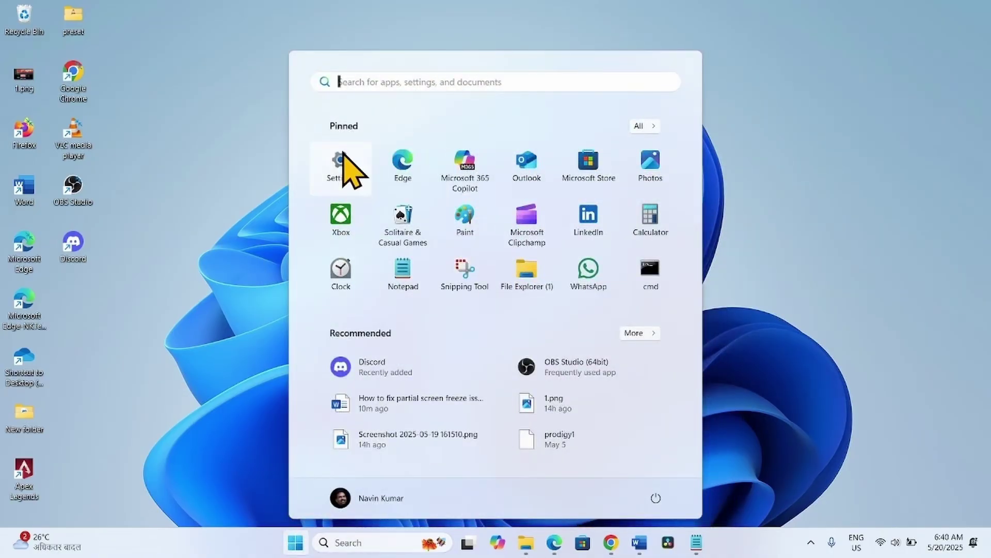
click(342, 155)
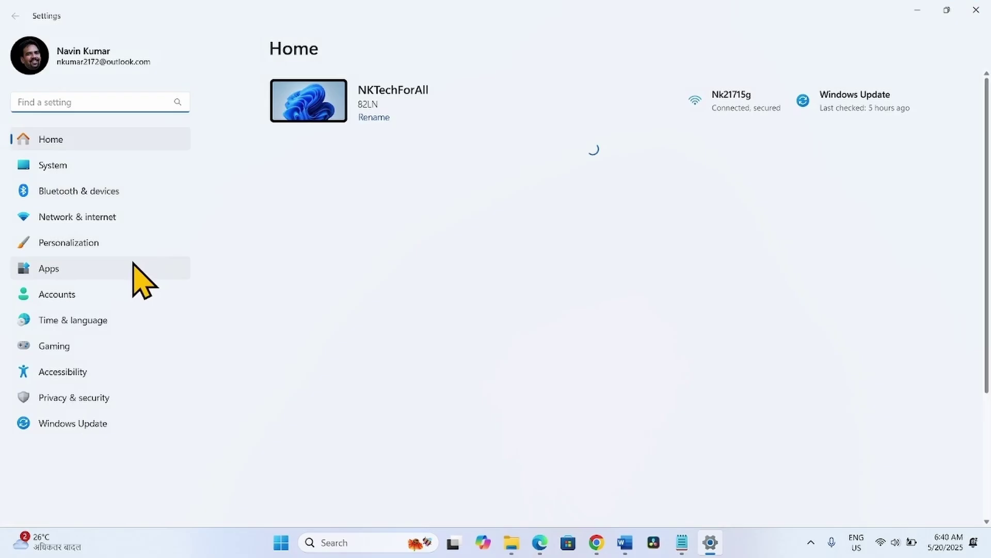
click(85, 427)
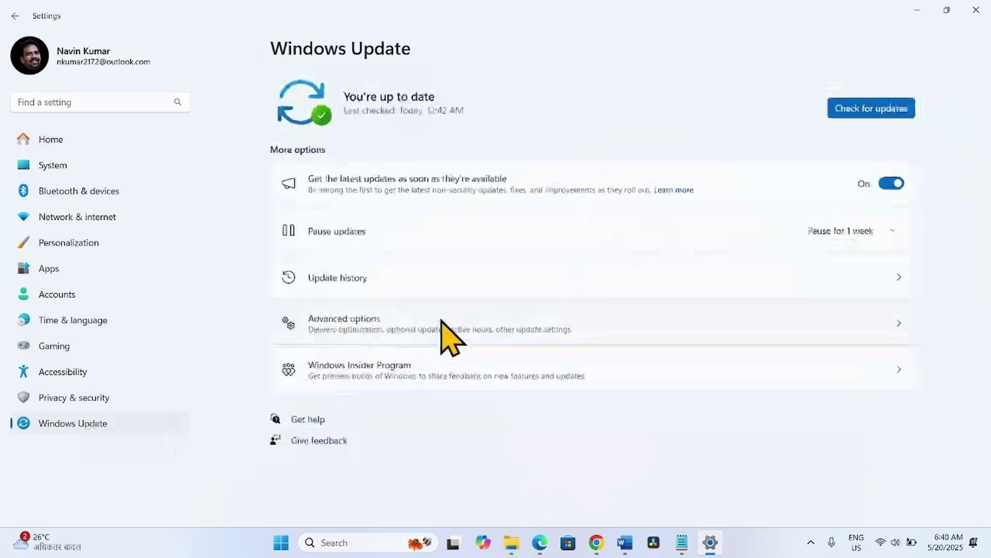
click(419, 284)
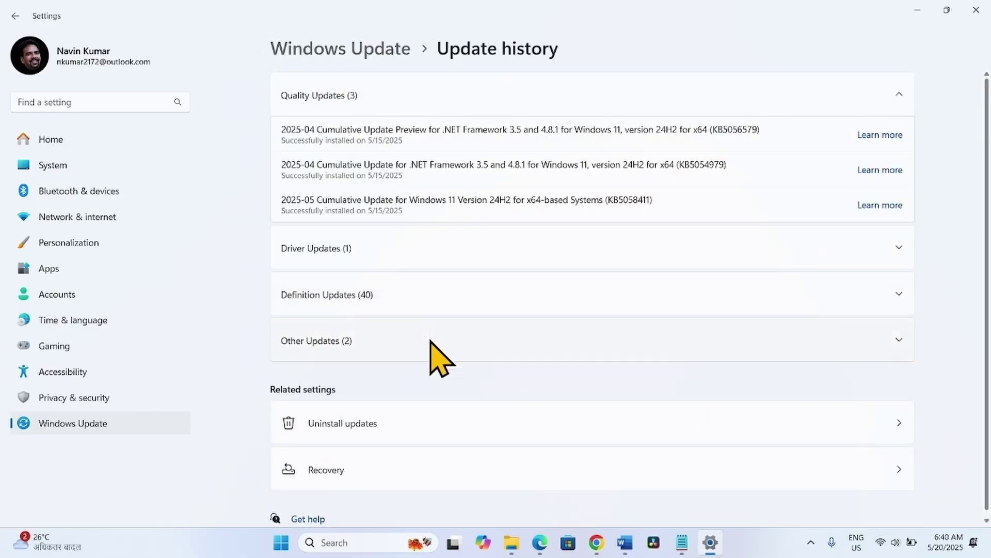
click(368, 424)
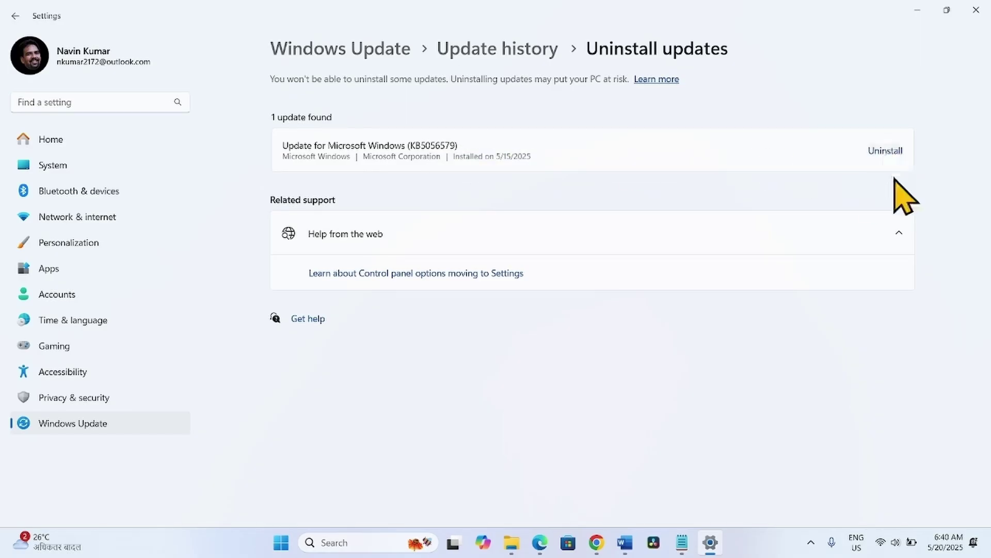
Uninstall update KB5056579, dismiss its confirmation, and close Settings
click(886, 151)
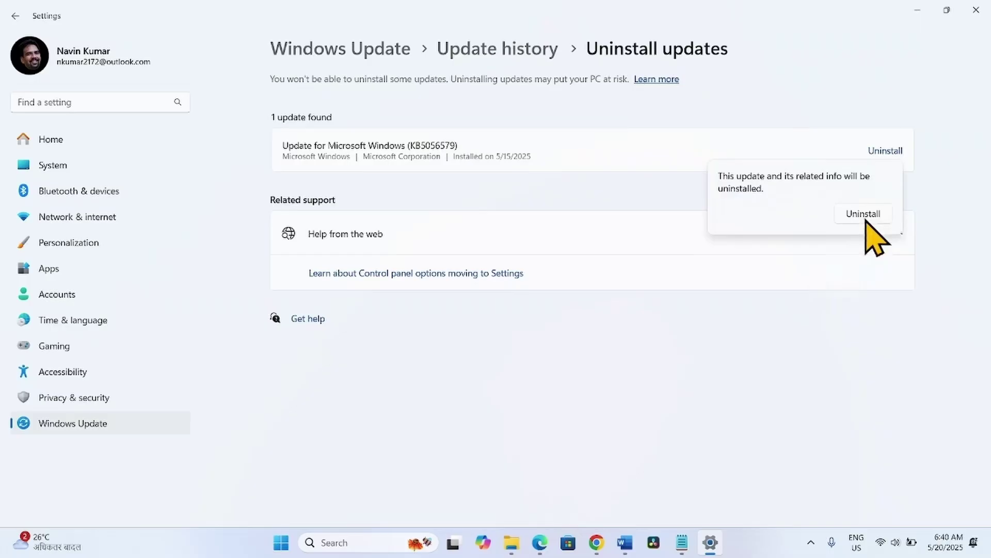
click(815, 407)
click(975, 4)
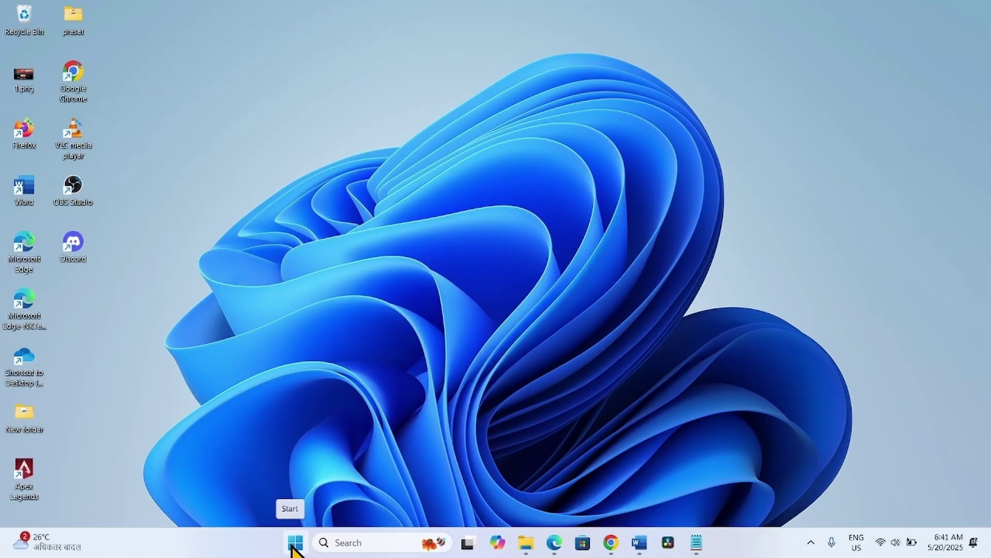
From Settings' Recovery page, launch the Reset this PC wizard
click(294, 544)
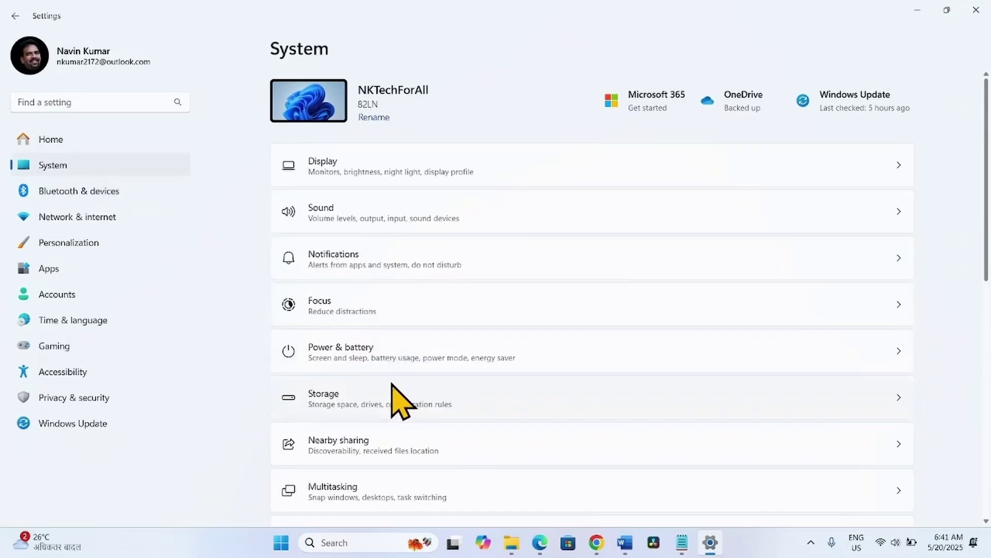
scroll(397, 400, down, 5)
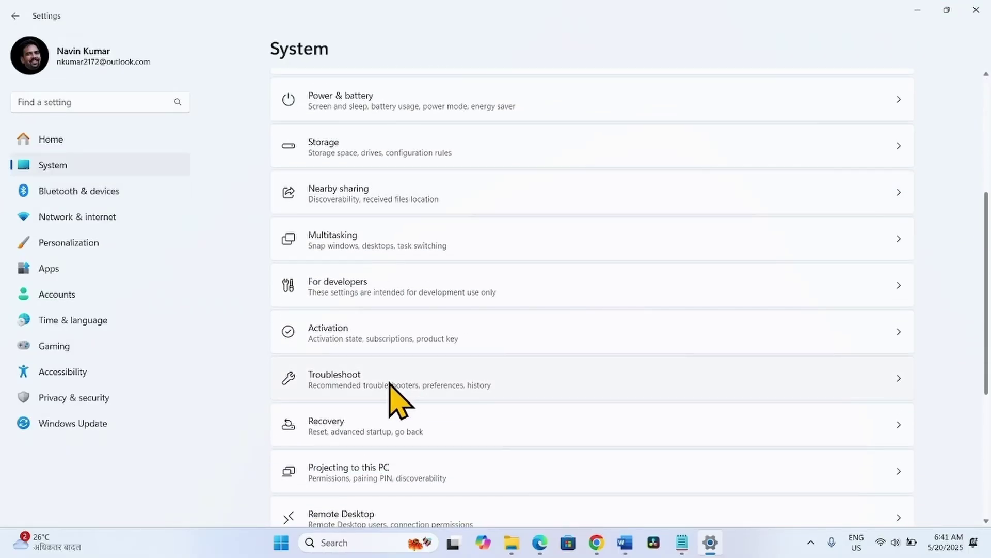
click(347, 427)
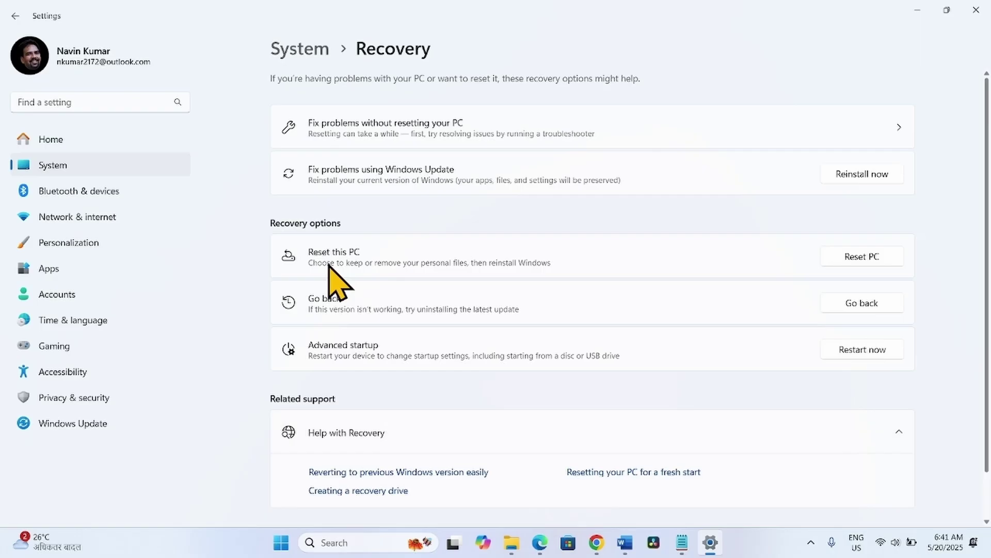
click(877, 256)
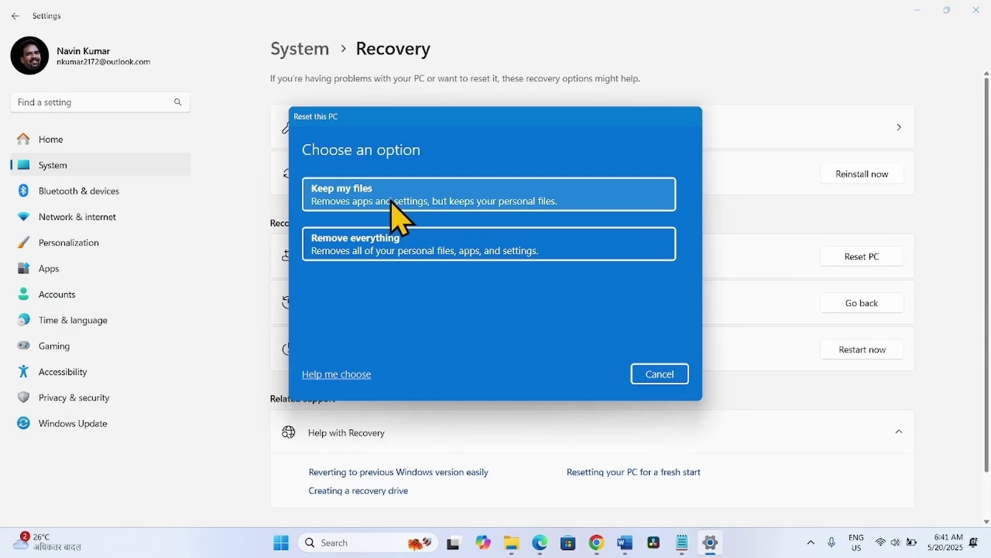
Reset the PC keeping personal files with a local reinstall, past the update warning
click(351, 204)
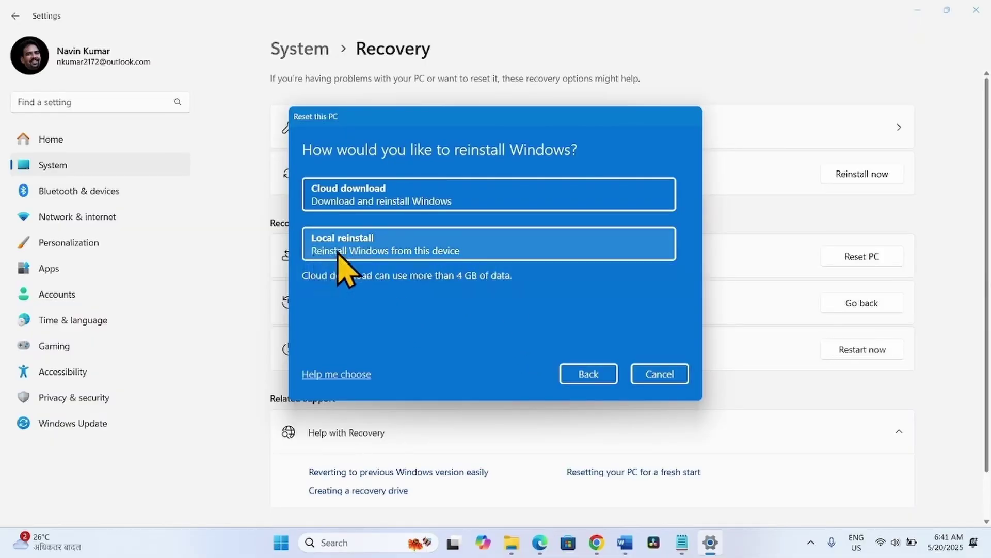
click(339, 251)
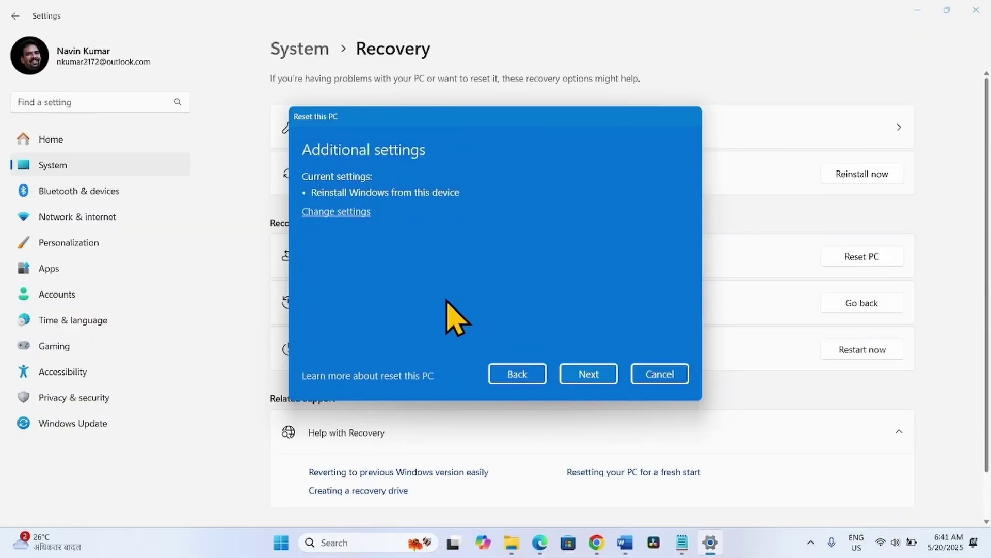
click(588, 376)
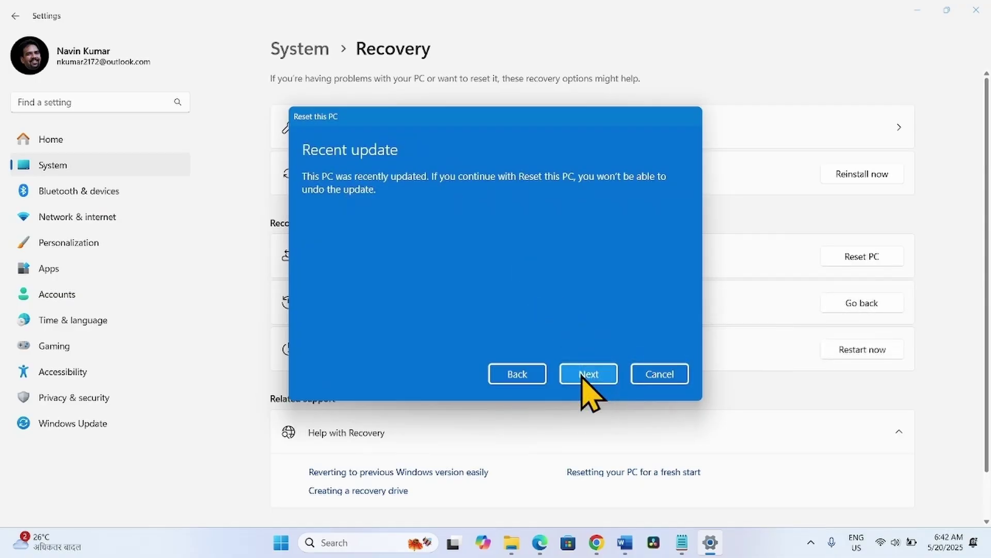
click(588, 376)
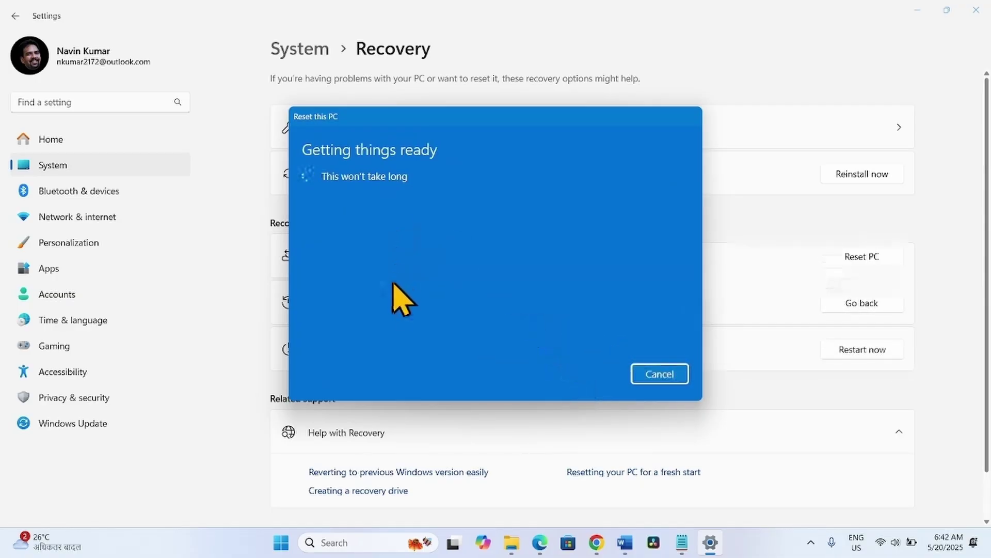